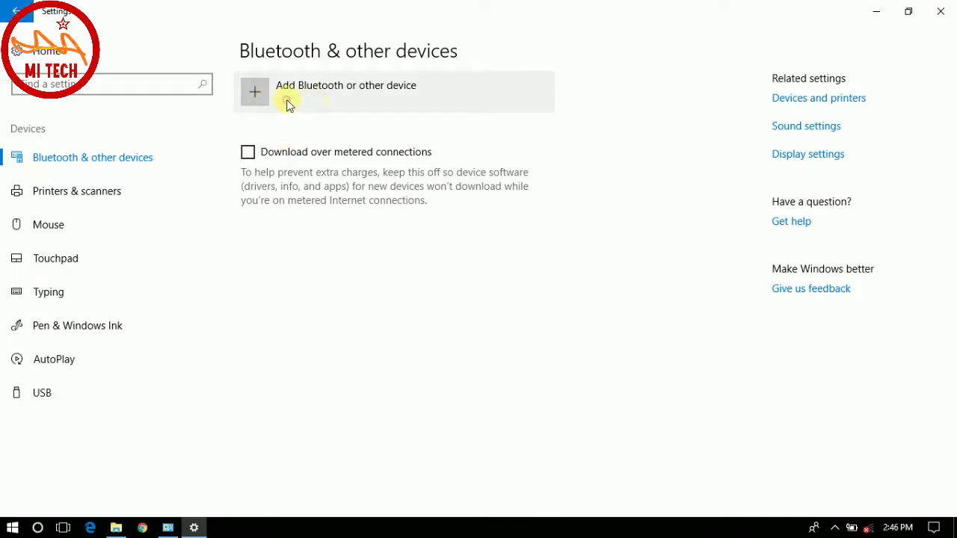
View the kinds of device that can be added under Bluetooth & other devices, and close the device chooser.
{"action": "left_click", "coordinate": [288, 103]}
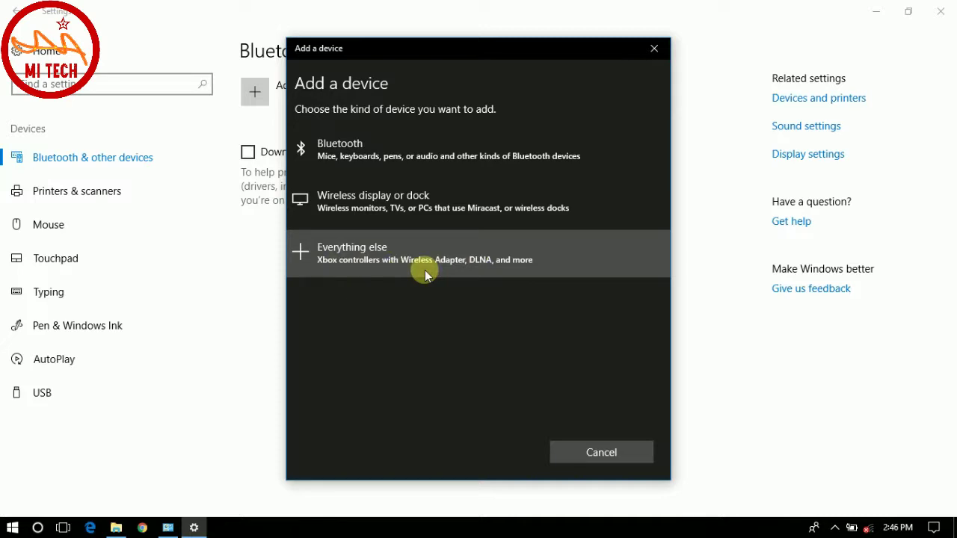
{"action": "left_click", "coordinate": [654, 50]}
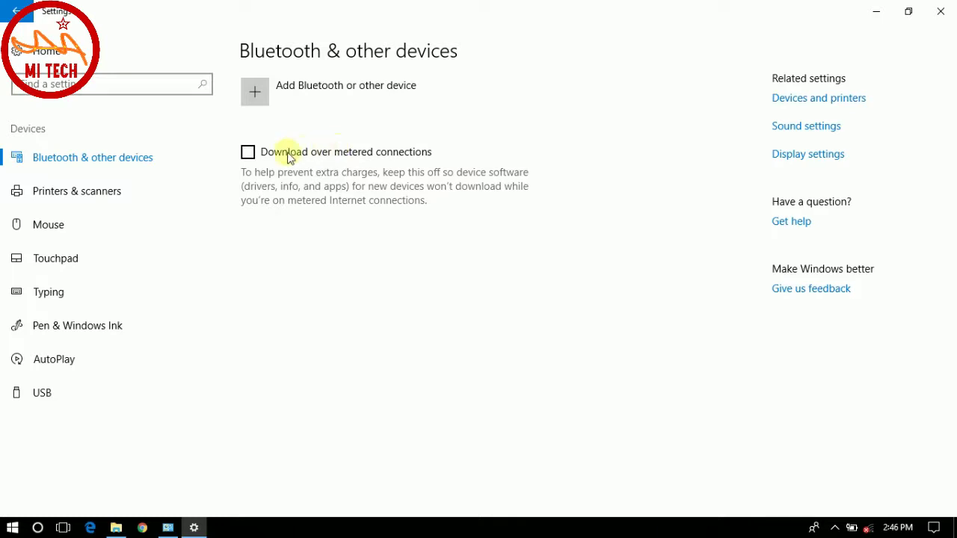
In the Printers & scanners settings, start a search for a new printer or scanner and show the Fax device's options.
{"action": "left_click", "coordinate": [117, 193]}
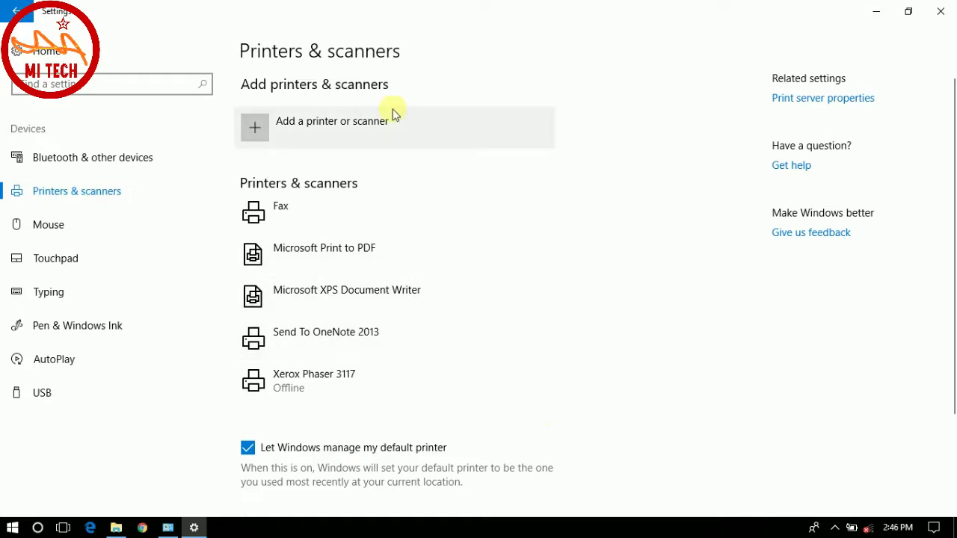
{"action": "left_click", "coordinate": [334, 136]}
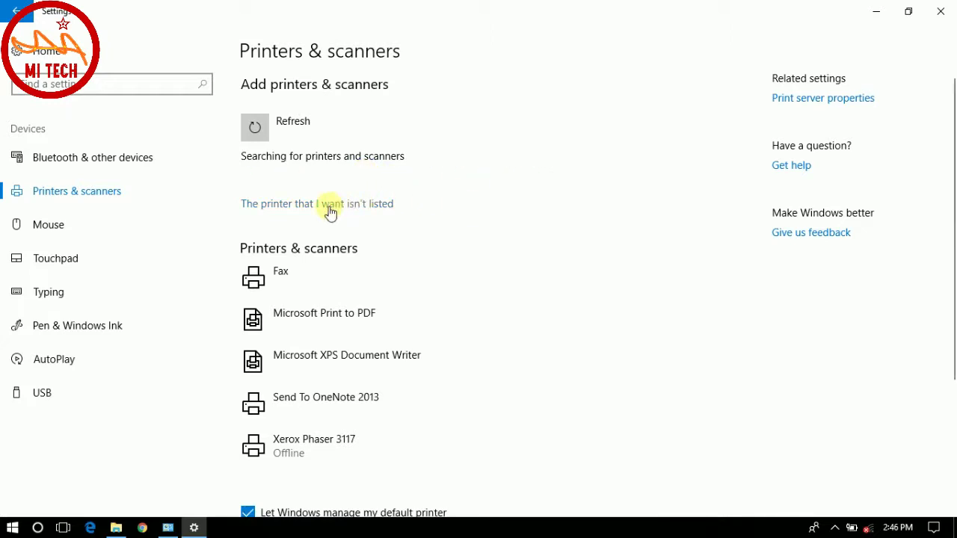
{"action": "left_click", "coordinate": [538, 272]}
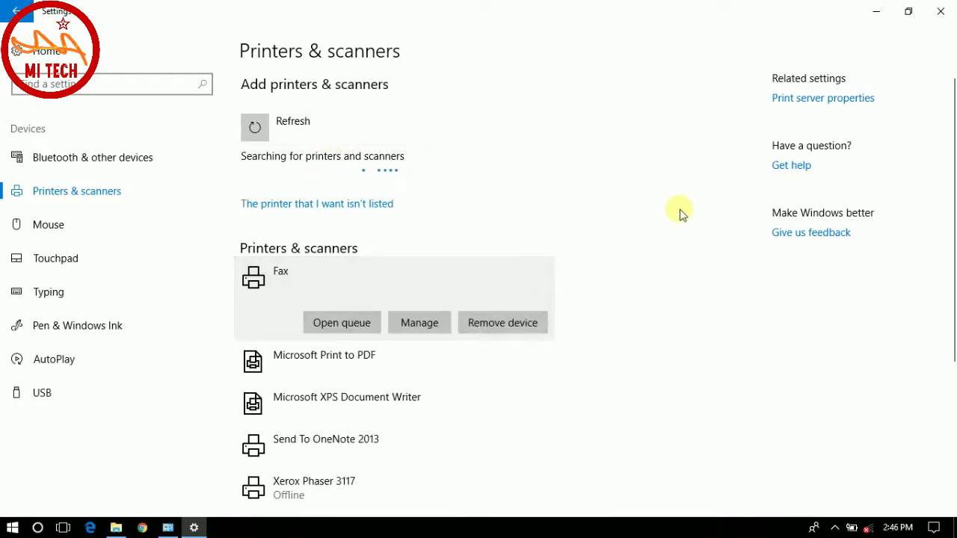
Show the options for the Xerox Phaser 3117 printer, view its print queue and close the queue window.
{"action": "left_click_drag", "start_coordinate": [953, 127], "coordinate": [953, 199]}
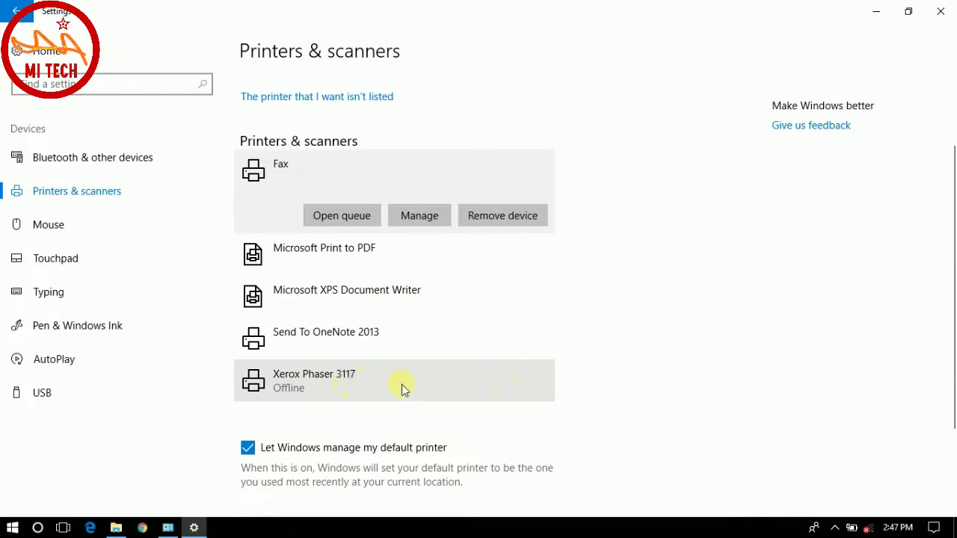
{"action": "left_click_drag", "start_coordinate": [950, 240], "coordinate": [951, 338]}
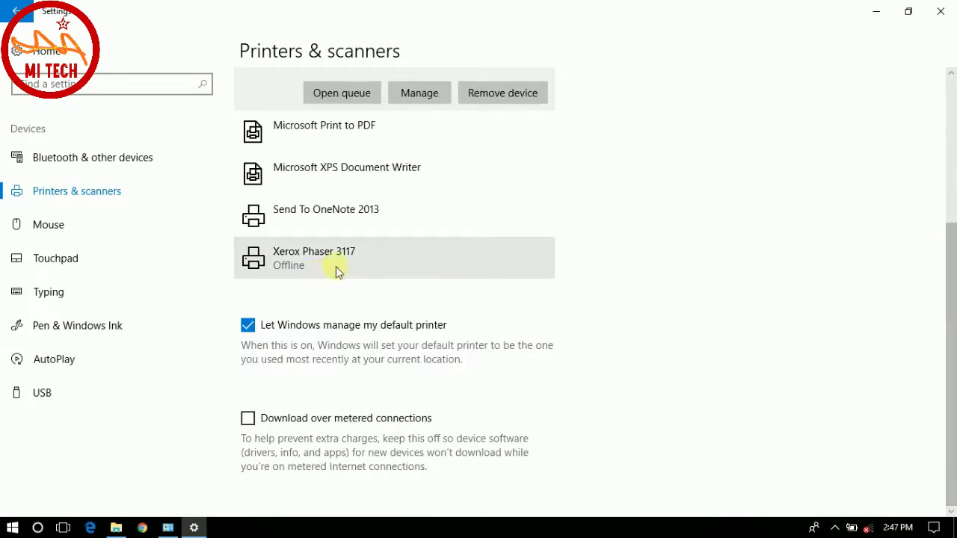
{"action": "left_click", "coordinate": [391, 264]}
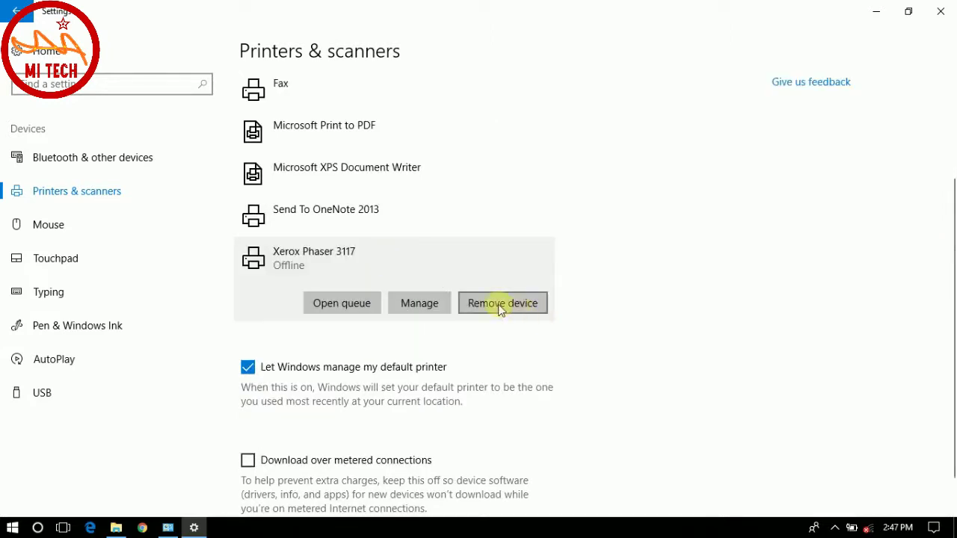
{"action": "left_click", "coordinate": [338, 314]}
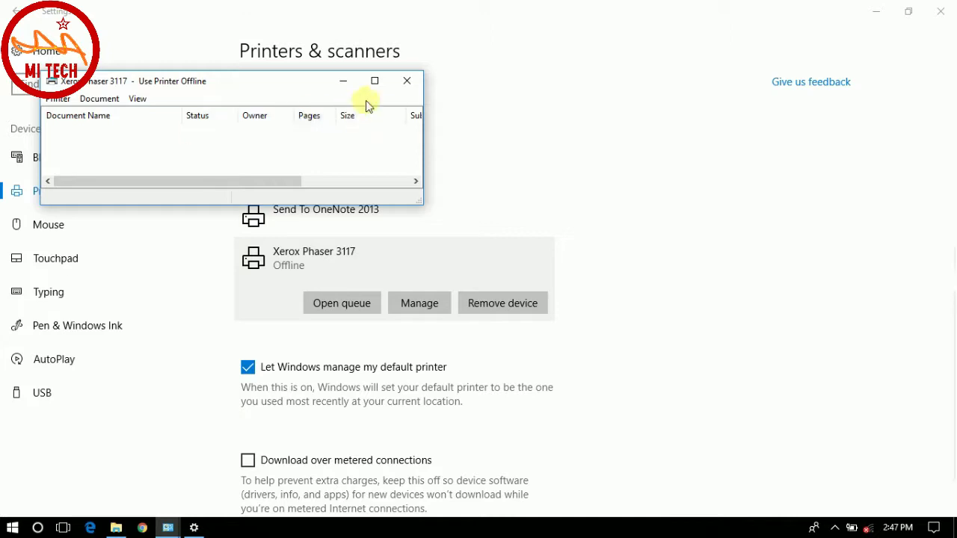
{"action": "left_click", "coordinate": [404, 81]}
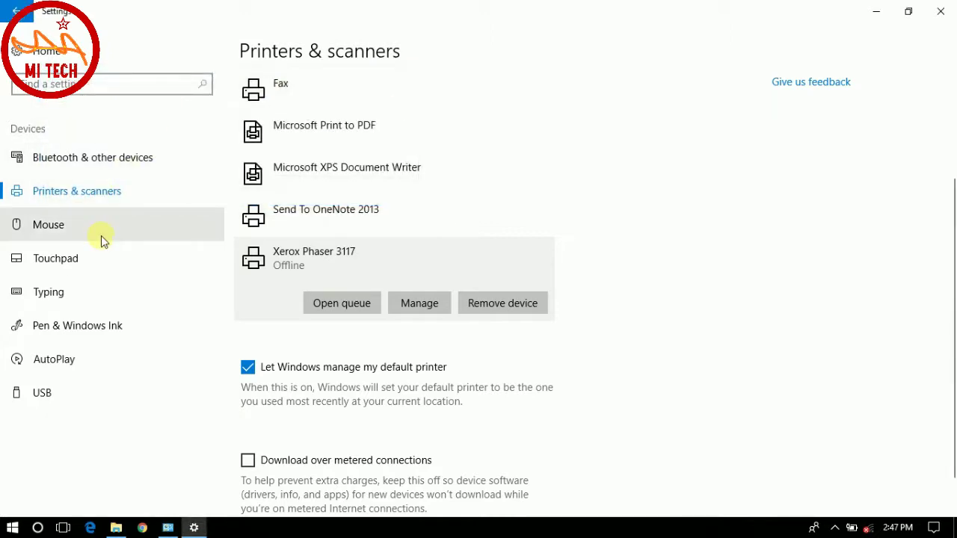
In the Mouse settings, view the choices for the primary button and for wheel scrolling without changing either one.
{"action": "left_click", "coordinate": [101, 235]}
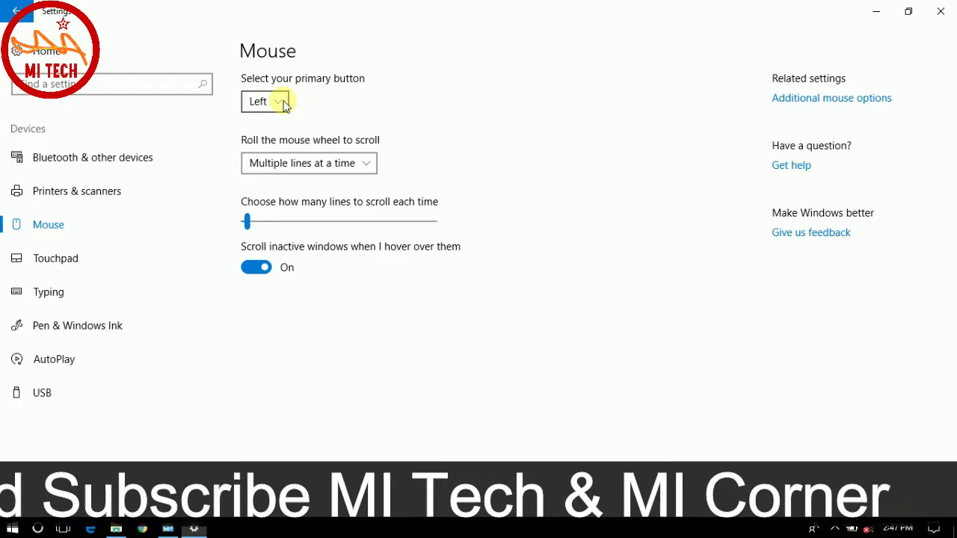
{"action": "left_click", "coordinate": [284, 104]}
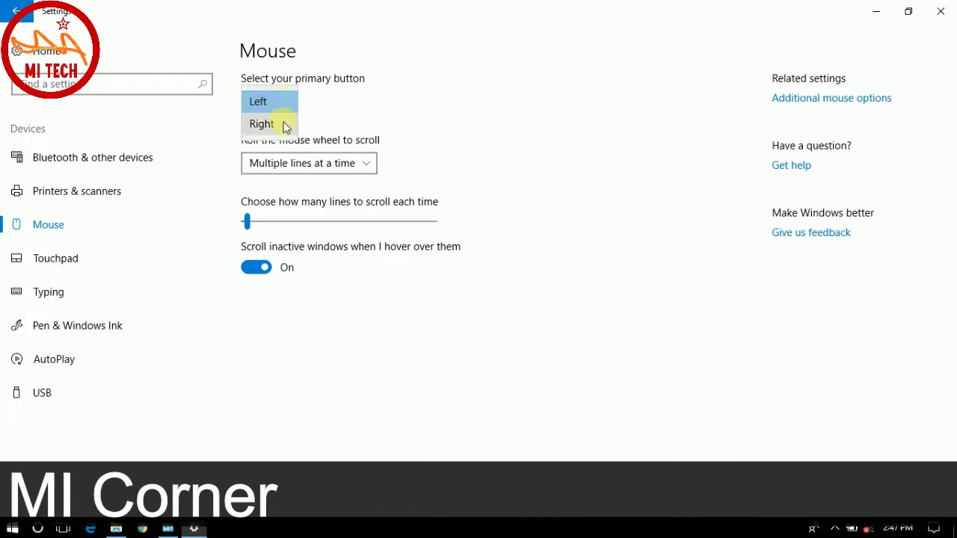
{"action": "left_click", "coordinate": [389, 122]}
{"action": "left_click", "coordinate": [325, 110]}
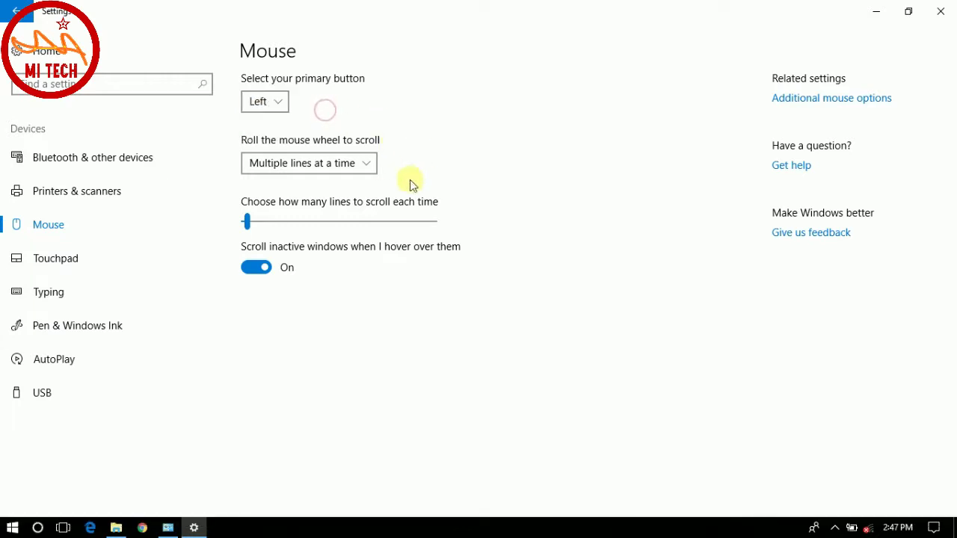
{"action": "left_click", "coordinate": [370, 166]}
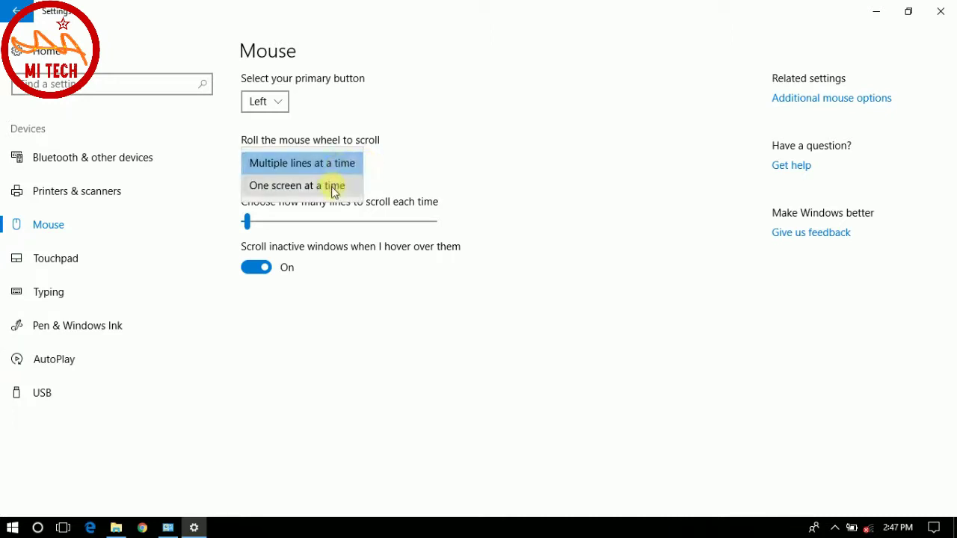
{"action": "left_click", "coordinate": [407, 162]}
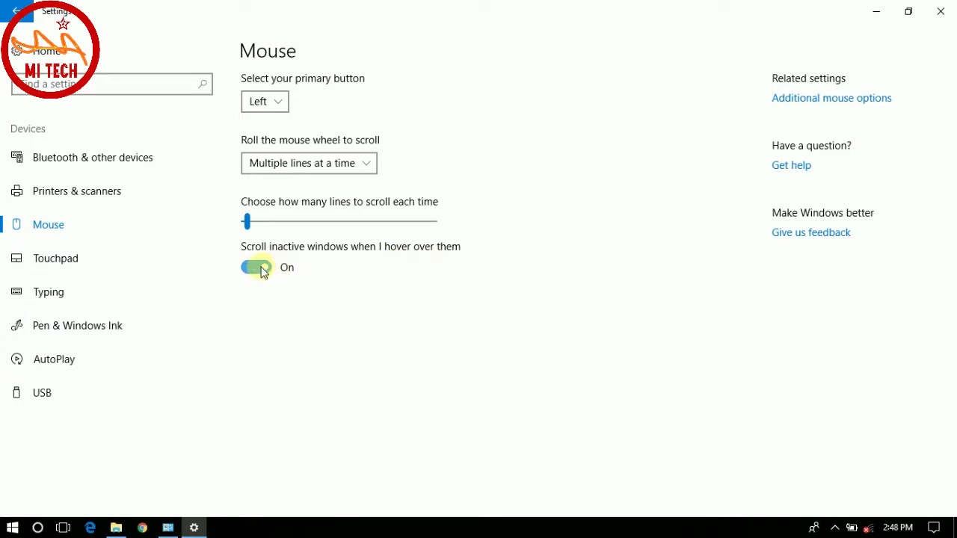
In the Touchpad settings, look through the touchpad sensitivity levels and choose Medium sensitivity.
{"action": "left_click", "coordinate": [59, 263]}
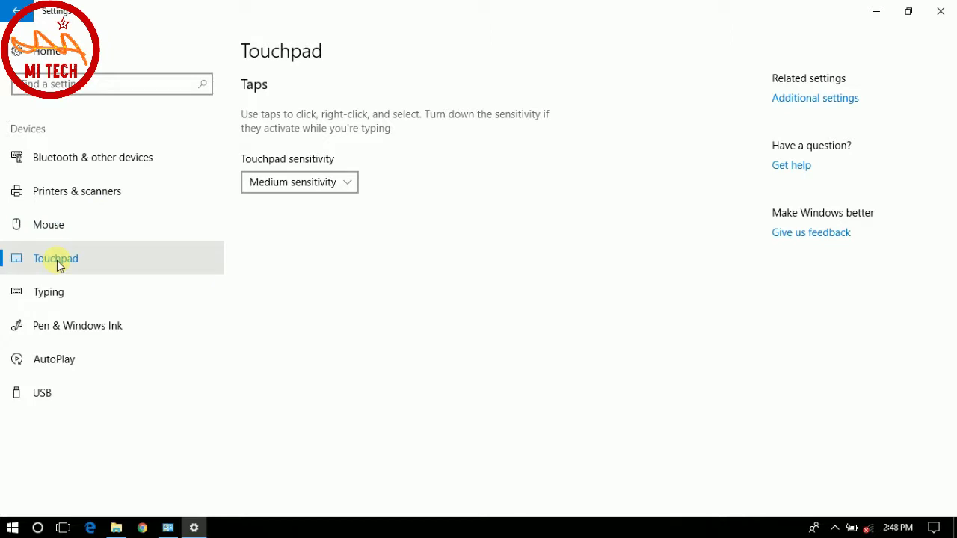
{"action": "left_click", "coordinate": [348, 185]}
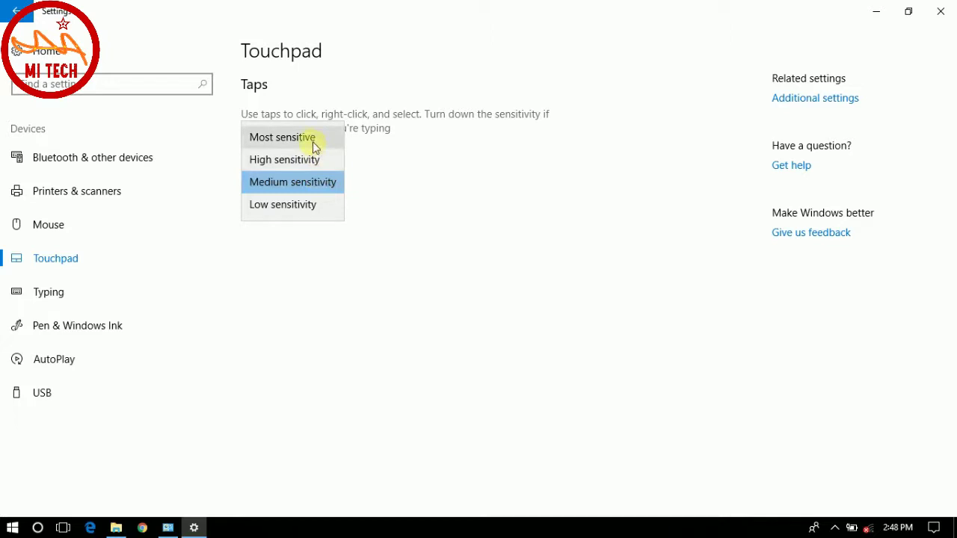
{"action": "left_click", "coordinate": [312, 187]}
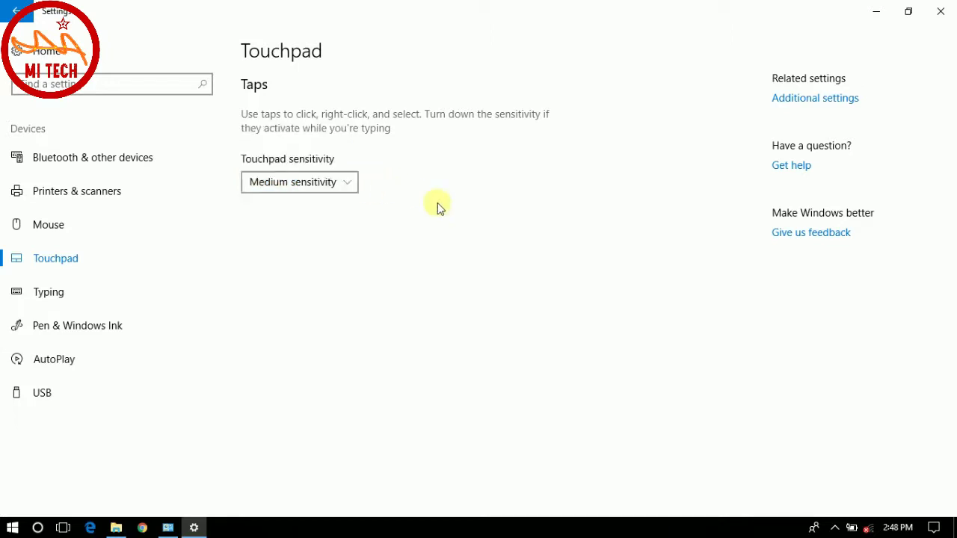
In the Typing settings, try switching the option to add a space after choosing a text suggestion off and on.
{"action": "left_click", "coordinate": [101, 301]}
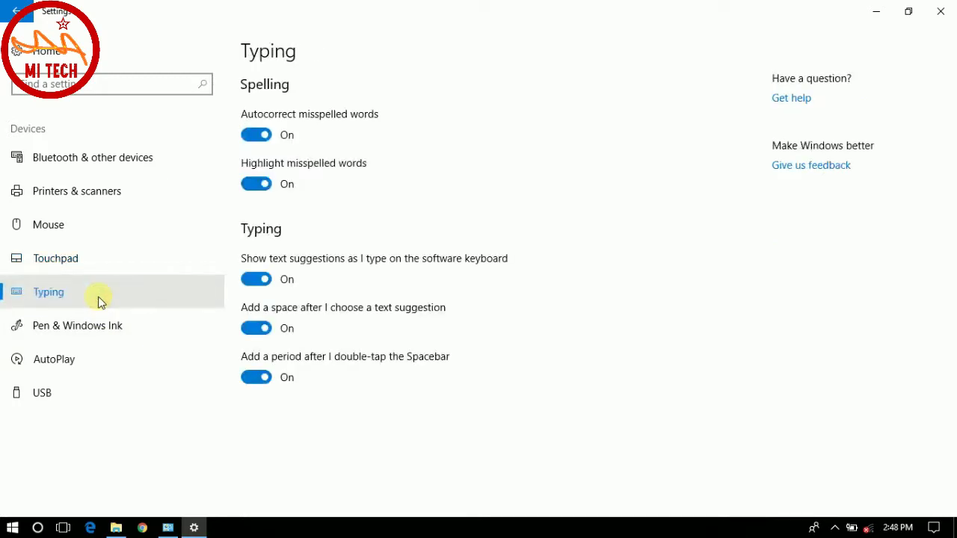
{"action": "left_click", "coordinate": [260, 332]}
{"action": "left_click", "coordinate": [289, 327]}
{"action": "left_click", "coordinate": [261, 333]}
{"action": "left_click", "coordinate": [261, 333]}
From the Pen & Windows Ink settings, view the help page about Windows Ink and close the Tips window.
{"action": "left_click", "coordinate": [72, 336]}
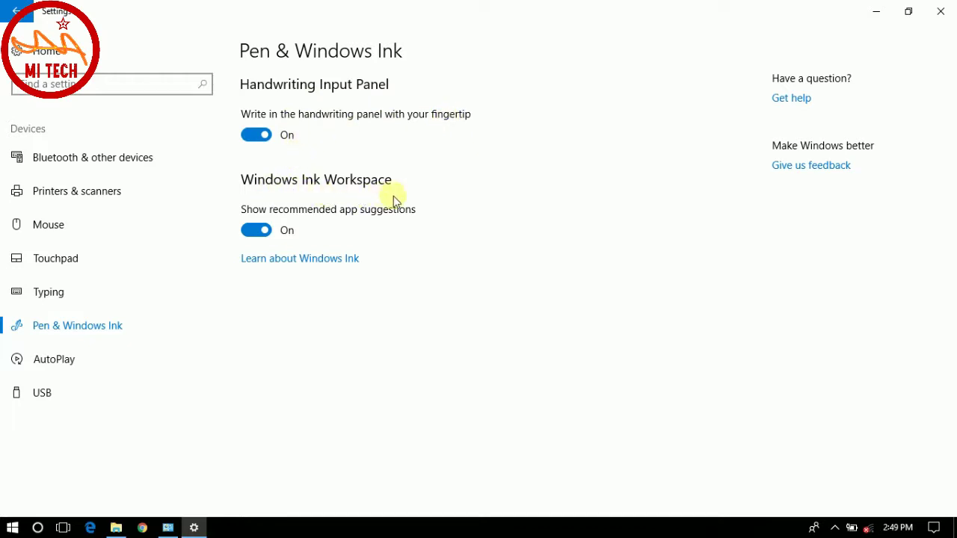
{"action": "left_click", "coordinate": [289, 267]}
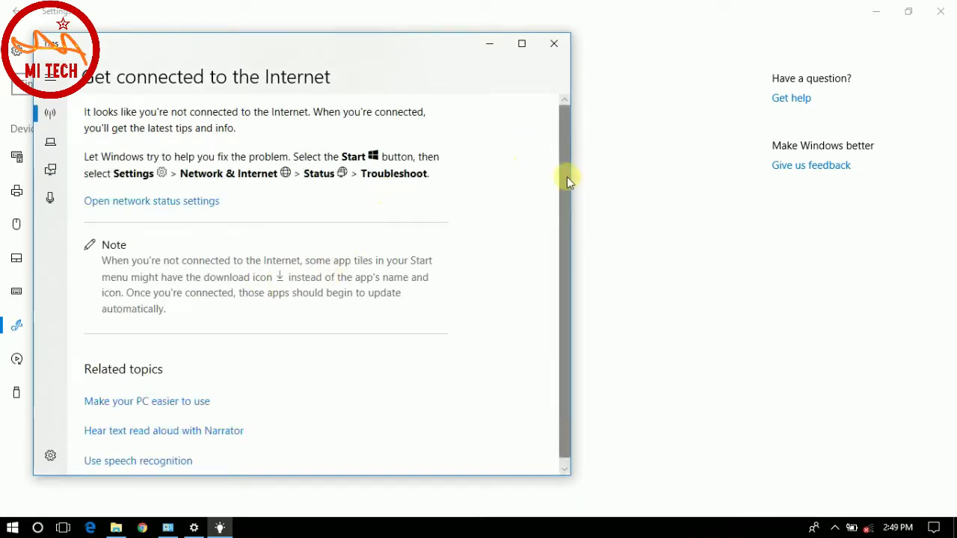
{"action": "left_click_drag", "start_coordinate": [566, 179], "coordinate": [566, 188]}
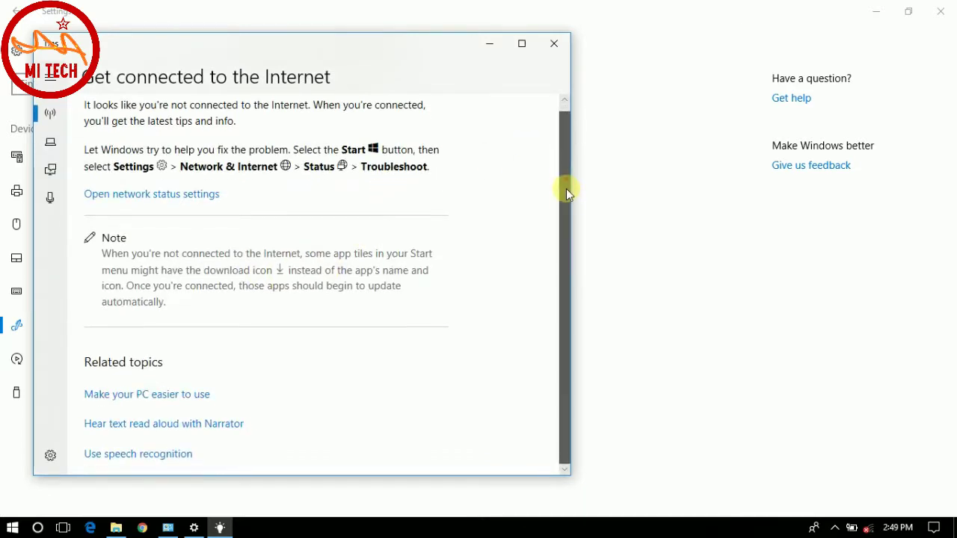
{"action": "left_click", "coordinate": [559, 47]}
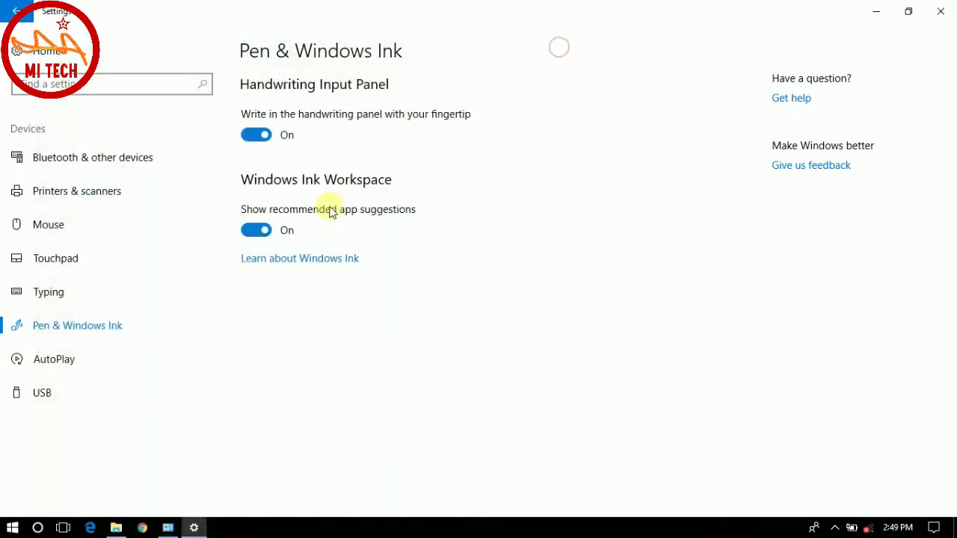
In the AutoPlay settings, switch AutoPlay for all media and devices off and back on.
{"action": "left_click", "coordinate": [88, 360]}
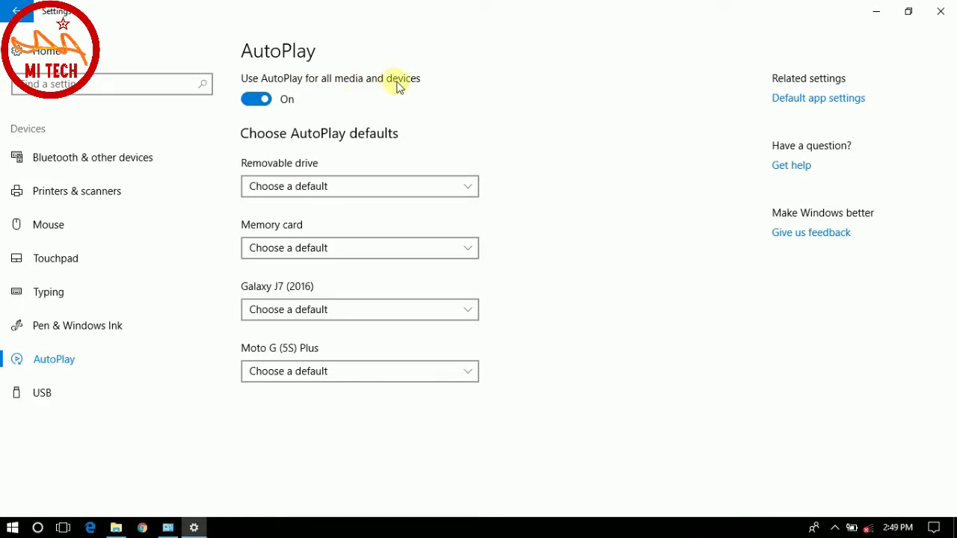
{"action": "left_click", "coordinate": [289, 97]}
{"action": "left_click", "coordinate": [272, 110]}
View the AutoPlay default actions offered for the removable drive and for a phone without choosing any.
{"action": "left_click", "coordinate": [338, 192]}
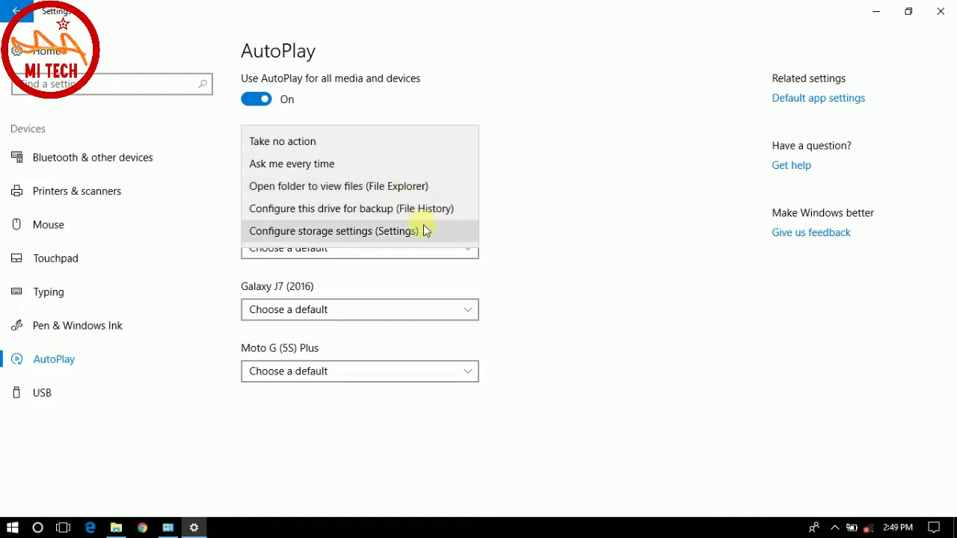
{"action": "left_click", "coordinate": [518, 221]}
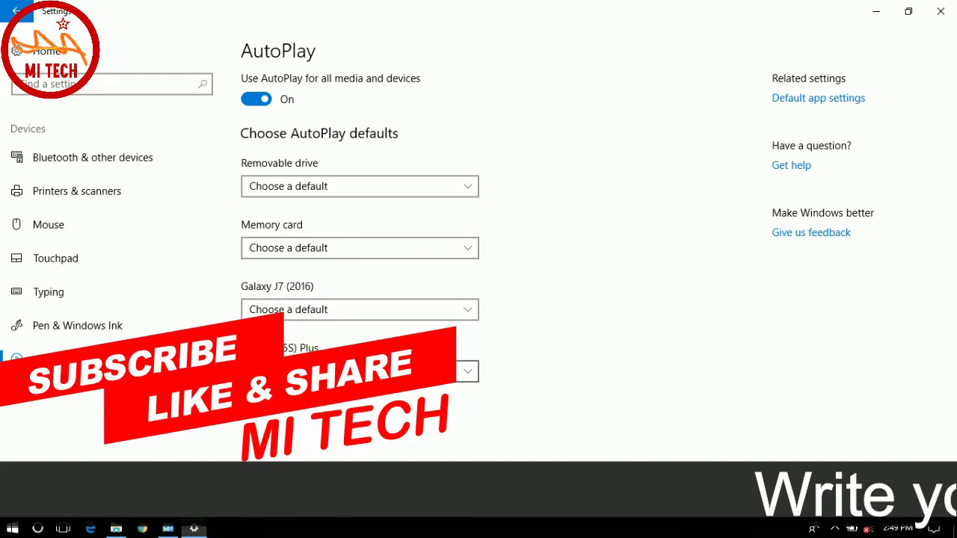
{"action": "left_click", "coordinate": [314, 309]}
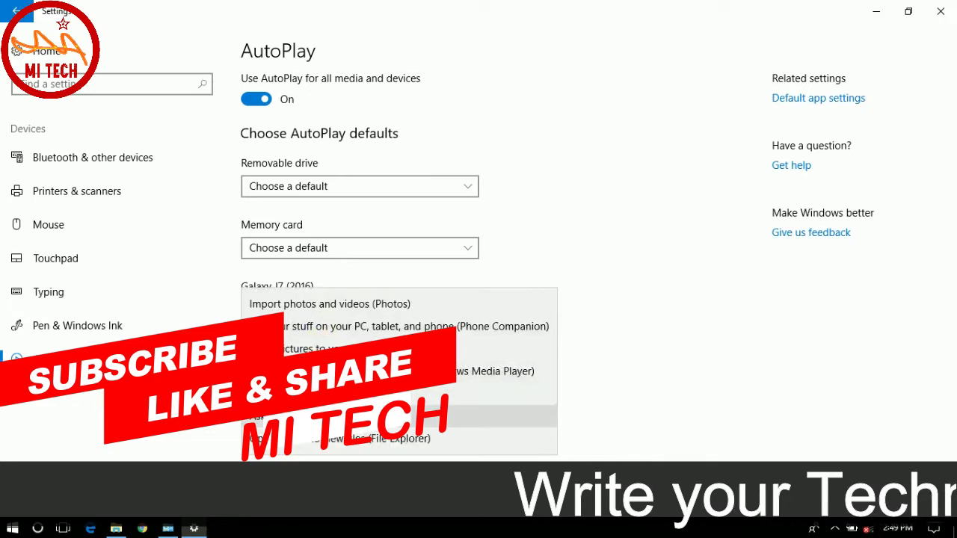
{"action": "left_click", "coordinate": [224, 433]}
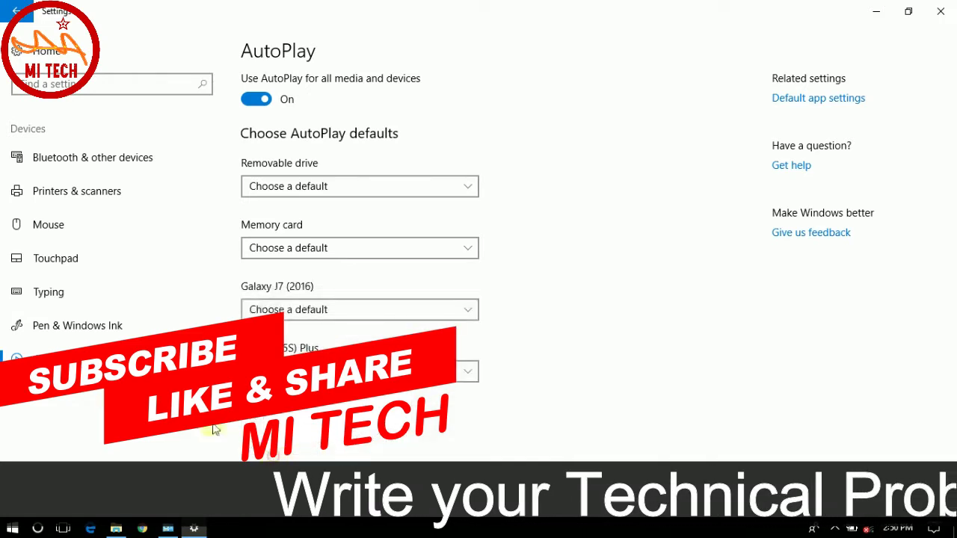
Open the USB device settings.
{"action": "left_click", "coordinate": [78, 399]}
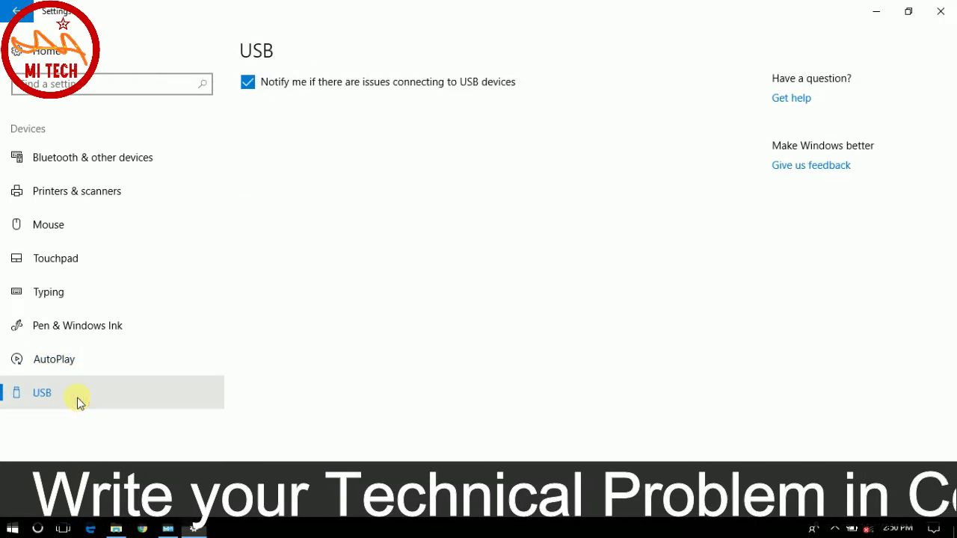